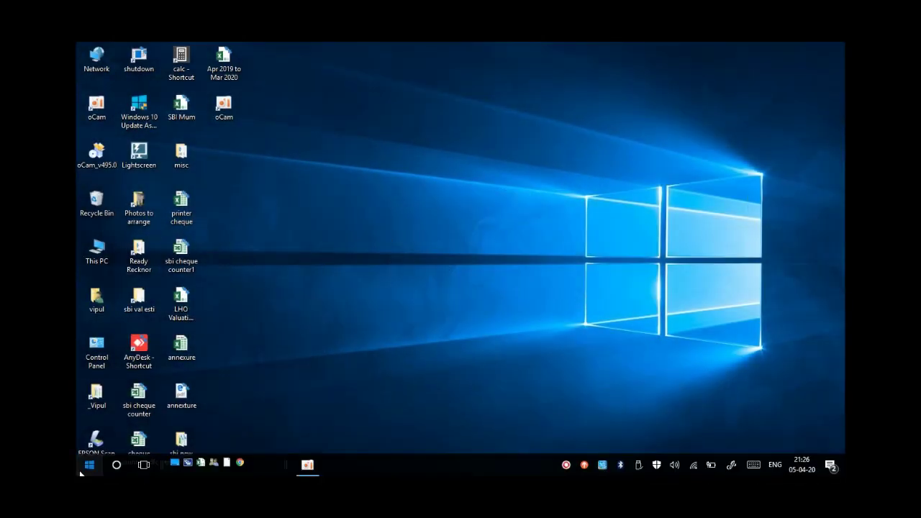
Step: Open the redmi Wi-Fi network's properties and toggle metered connection off, then back on
click(89, 465)
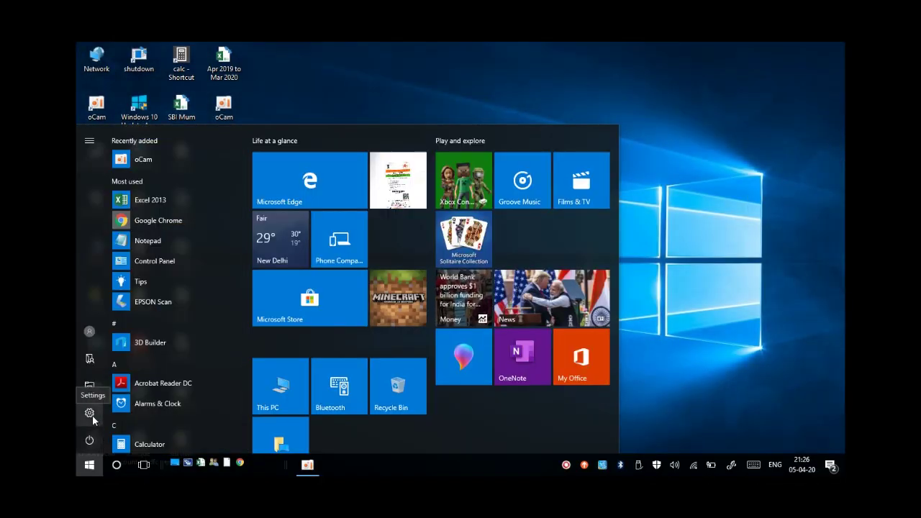
click(92, 416)
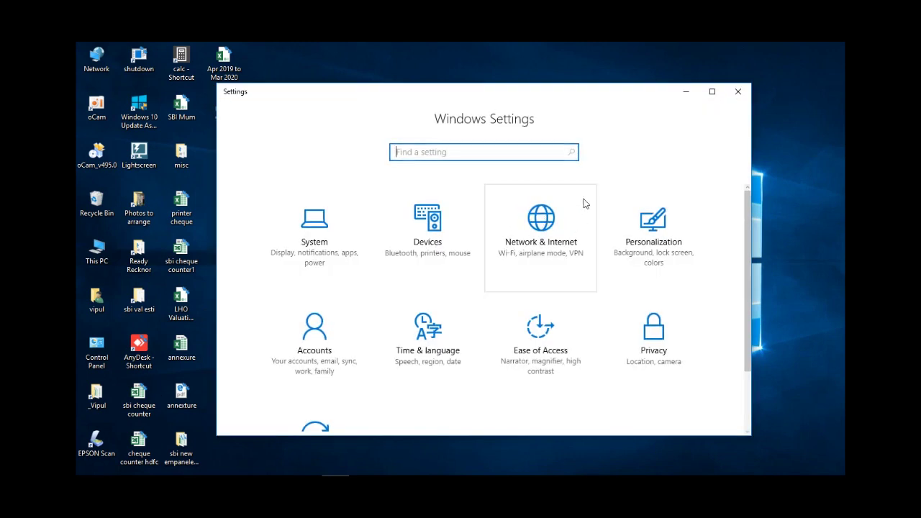
click(547, 229)
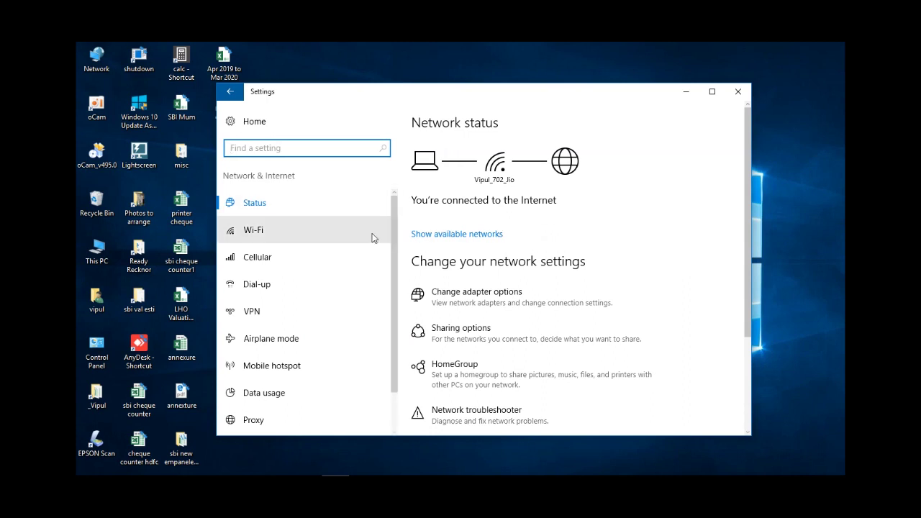
click(294, 233)
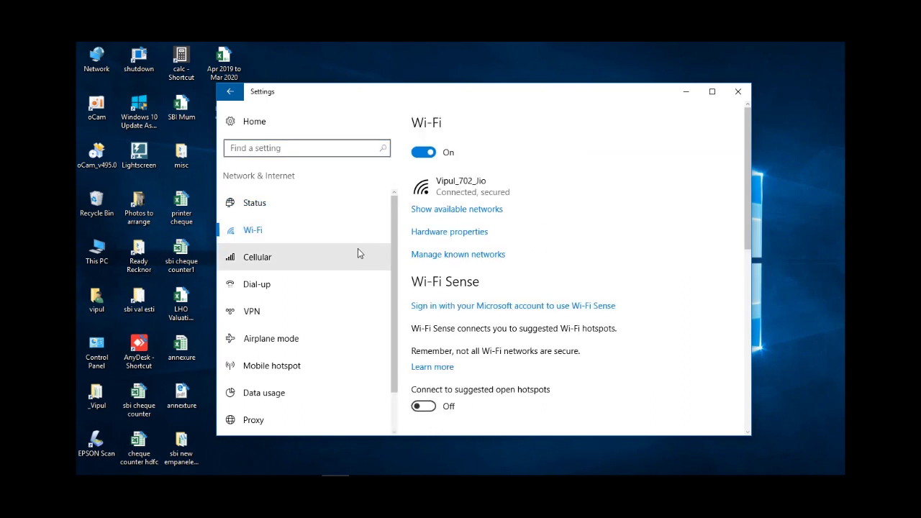
click(479, 257)
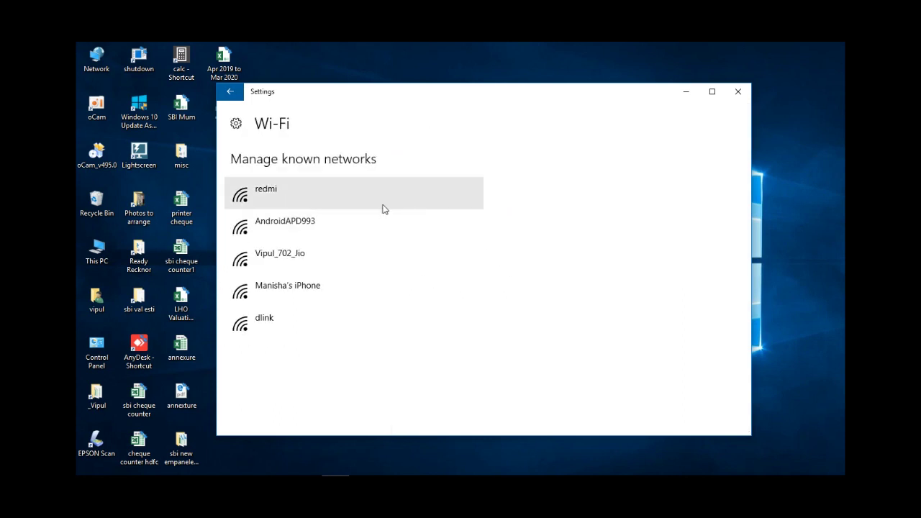
click(279, 196)
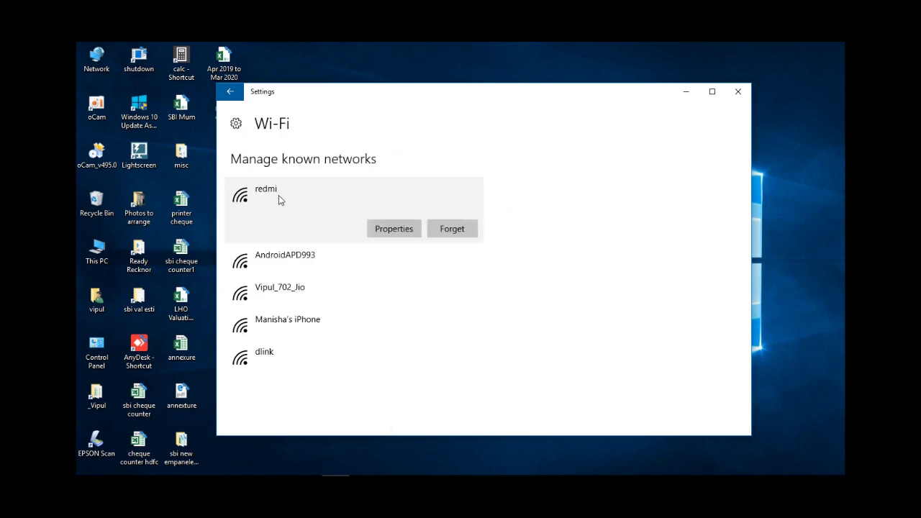
click(406, 232)
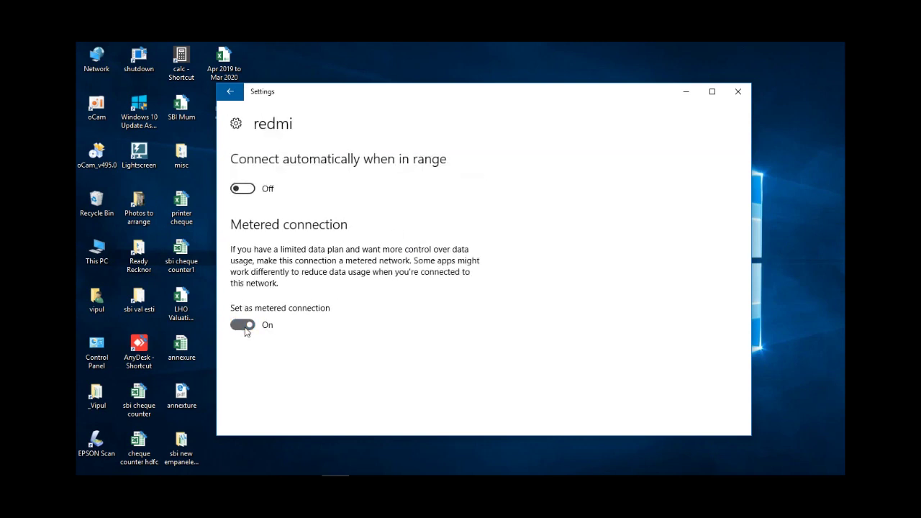
click(240, 324)
click(252, 326)
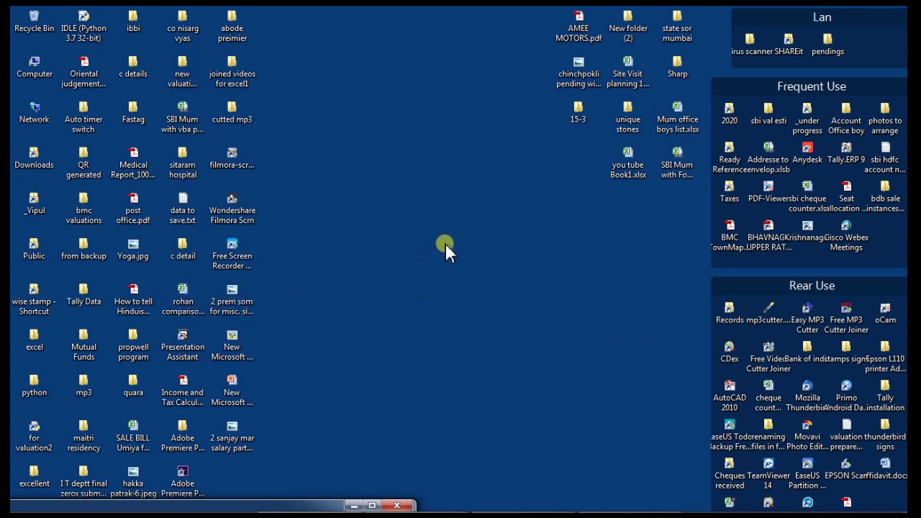
mouse_move(26, 506)
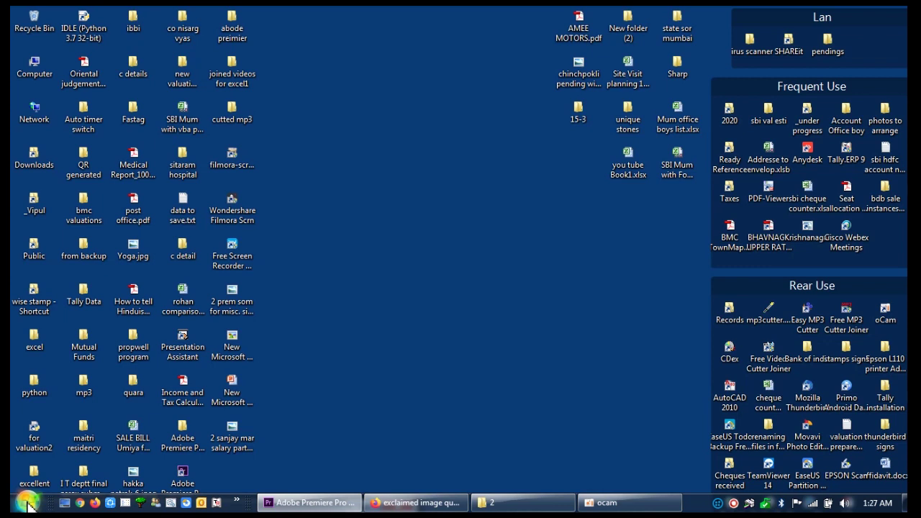
click(28, 503)
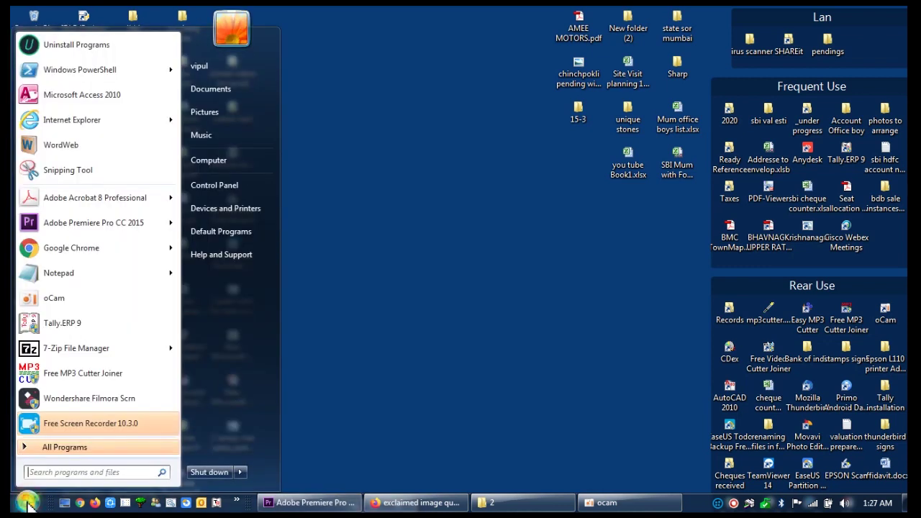
click(50, 448)
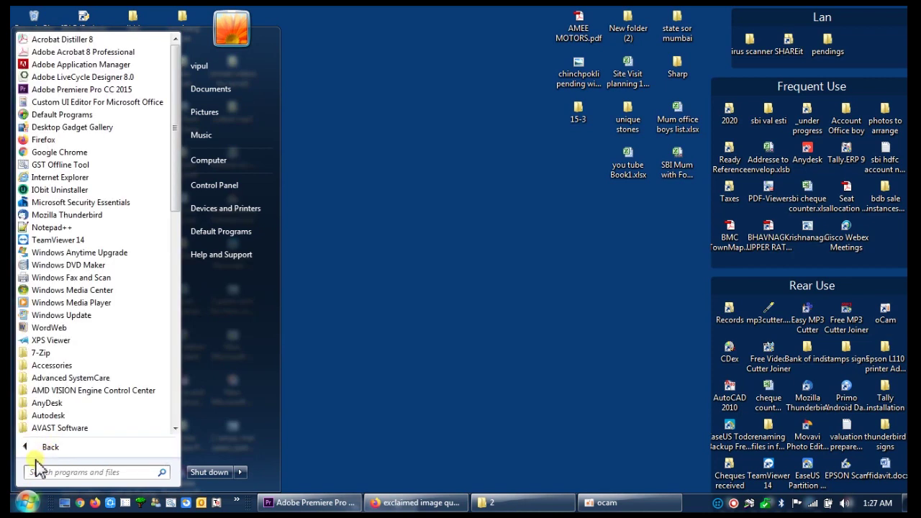
click(62, 371)
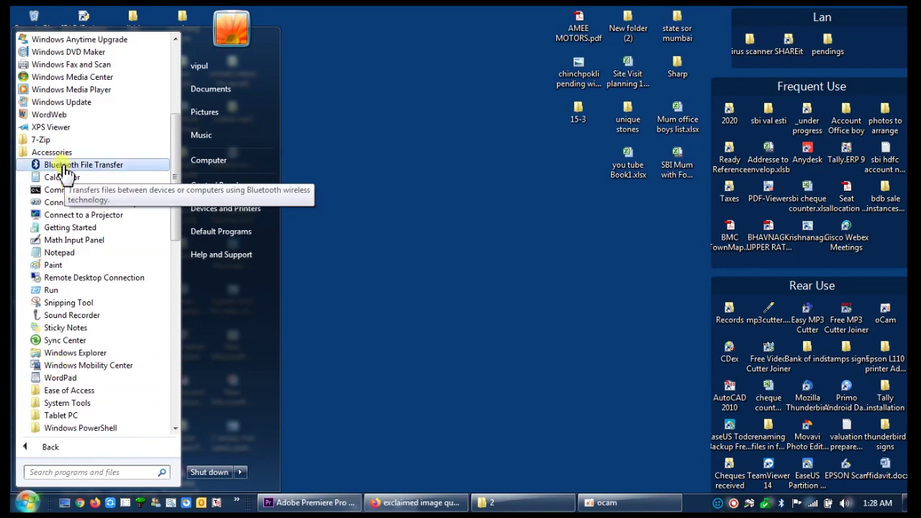
click(58, 177)
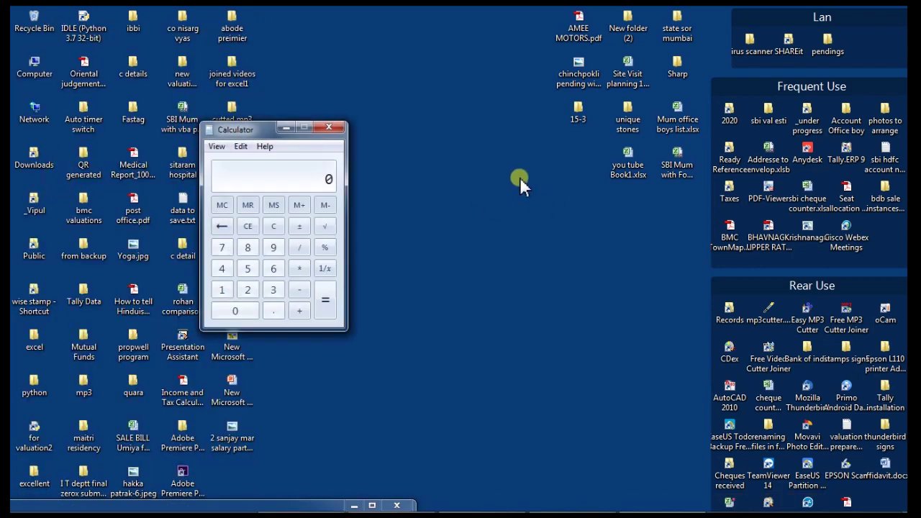
click(337, 134)
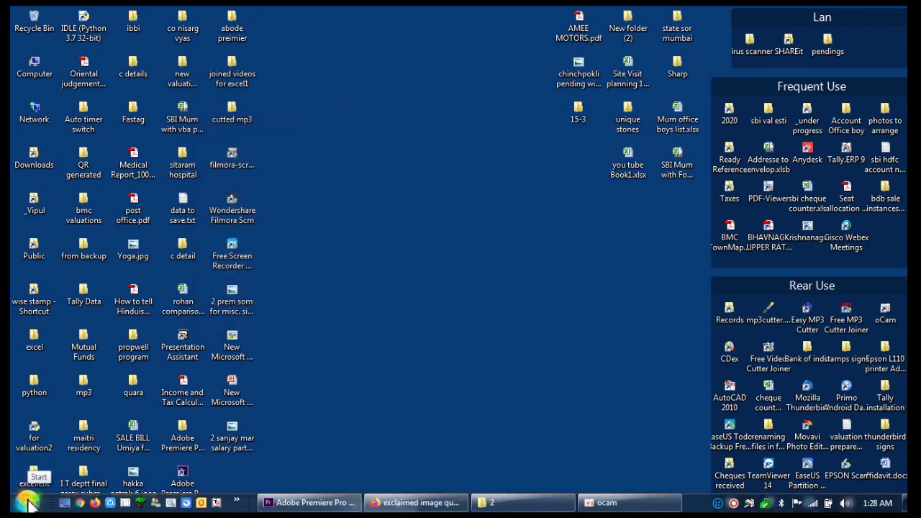
click(27, 503)
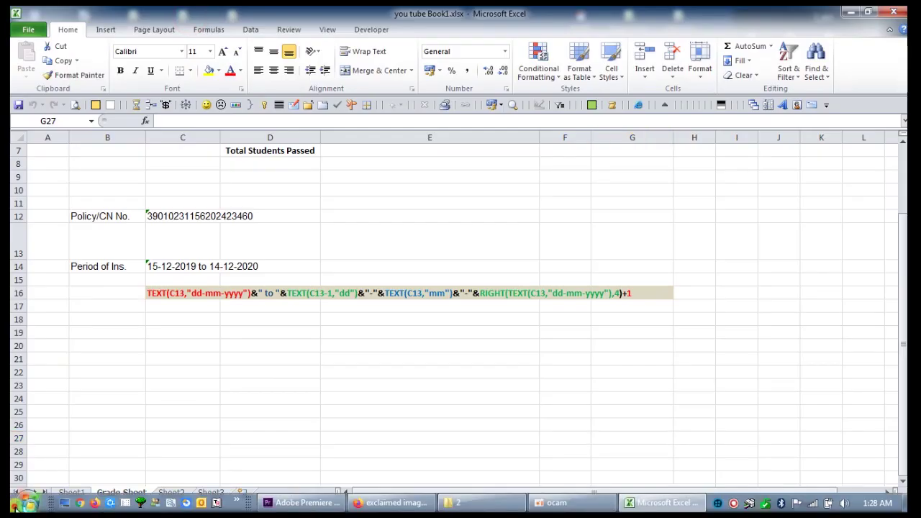
Step: Search the Start menu for 'calc' and open Calculator's Properties
click(27, 503)
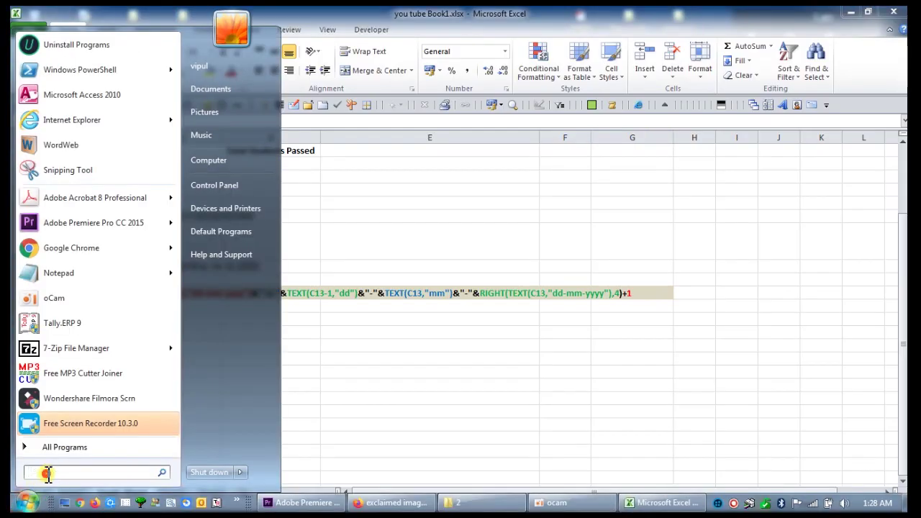
text(calc)
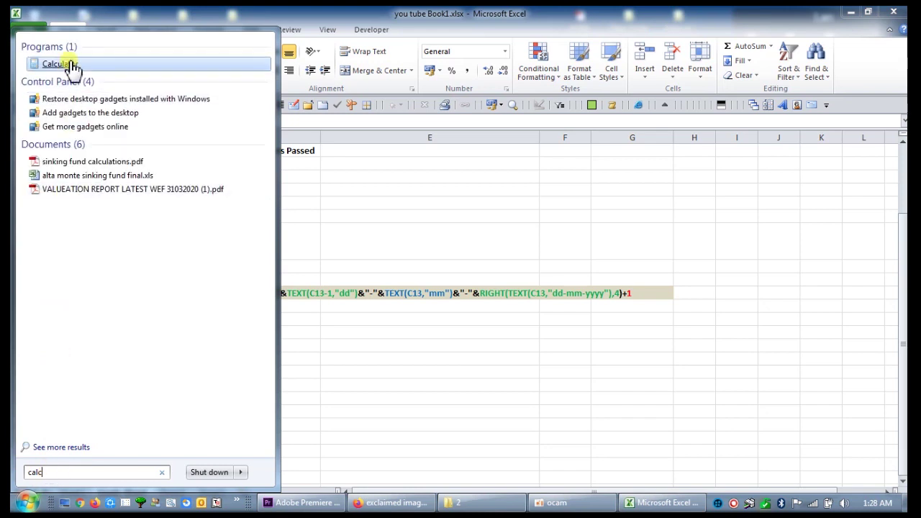
right_click(66, 70)
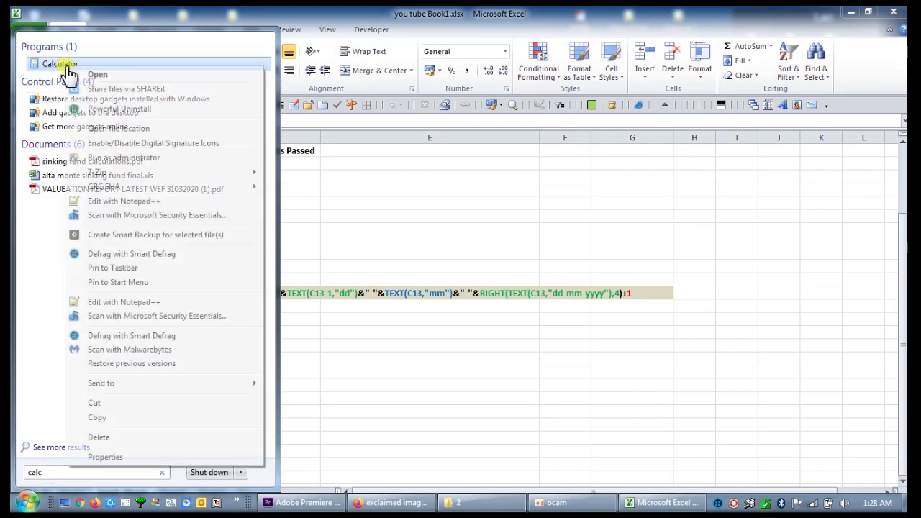
click(130, 457)
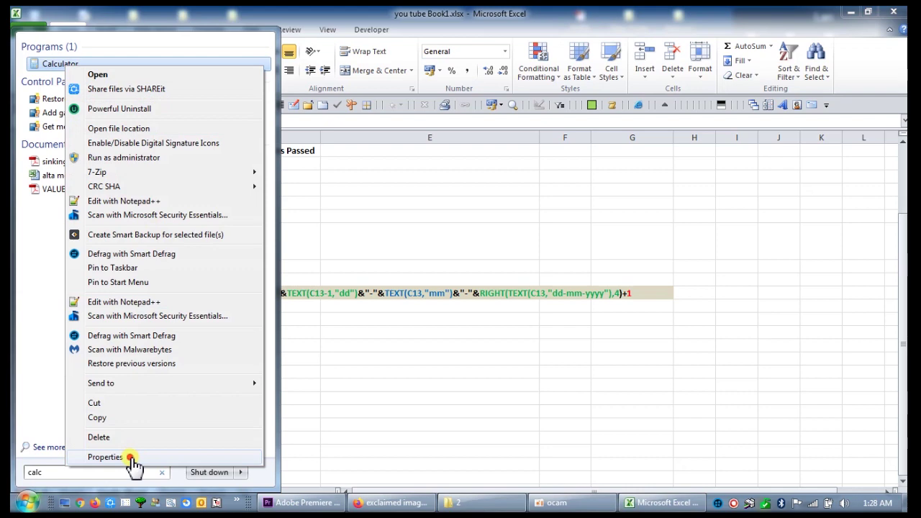
Step: Assign Ctrl+Alt+A as Calculator's shortcut key, applying it with administrator permission
click(183, 109)
click(185, 246)
key(ctrl+alt+a)
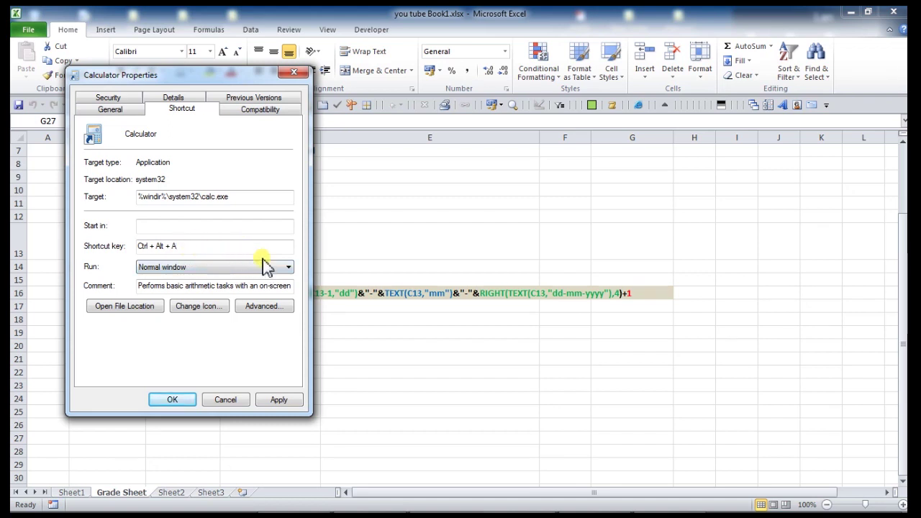
click(280, 400)
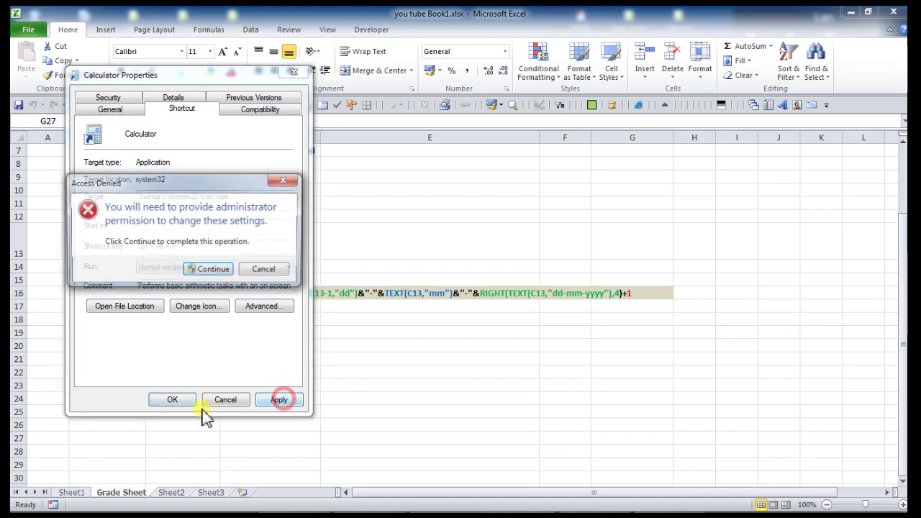
click(212, 268)
click(172, 399)
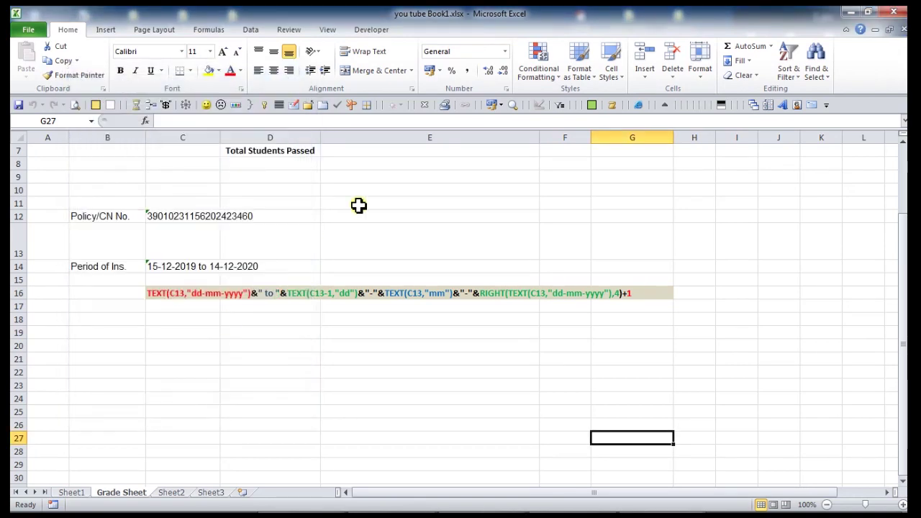
scroll(429, 249, down, 2)
scroll(430, 250, down, 2)
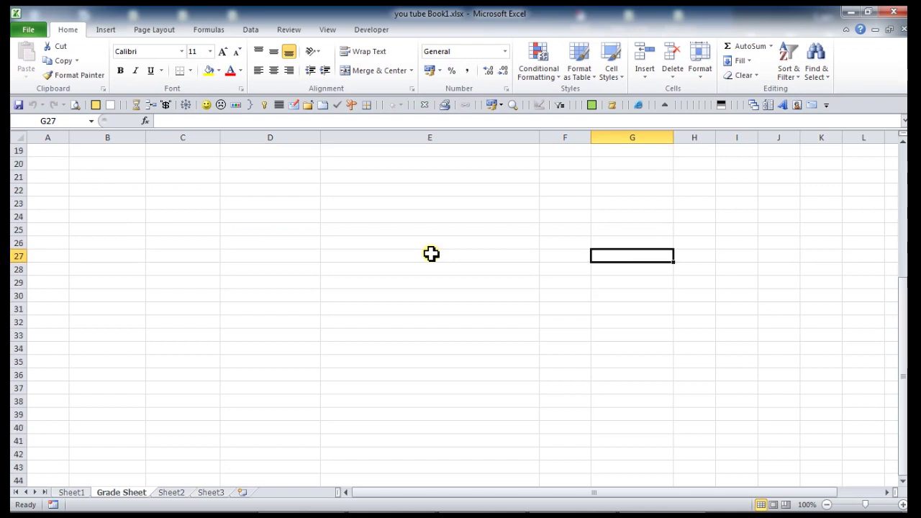
scroll(295, 214, up, 1)
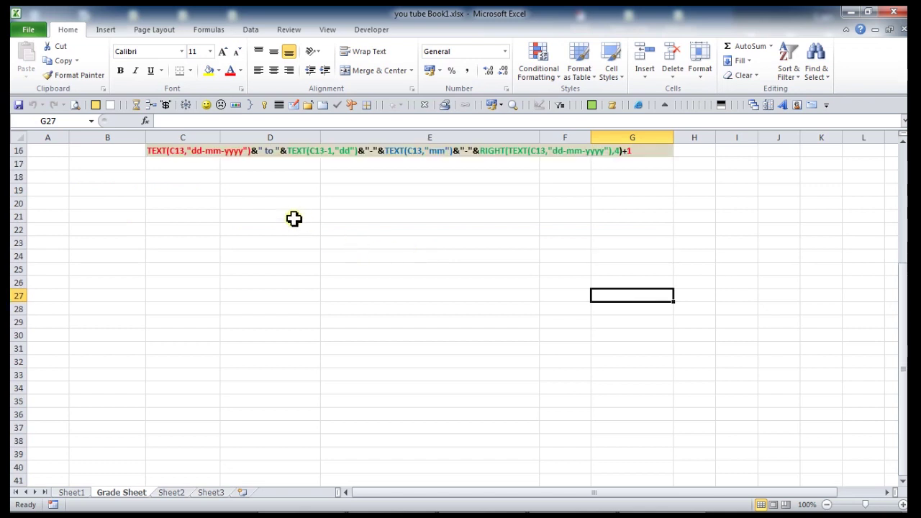
scroll(281, 238, down, 2)
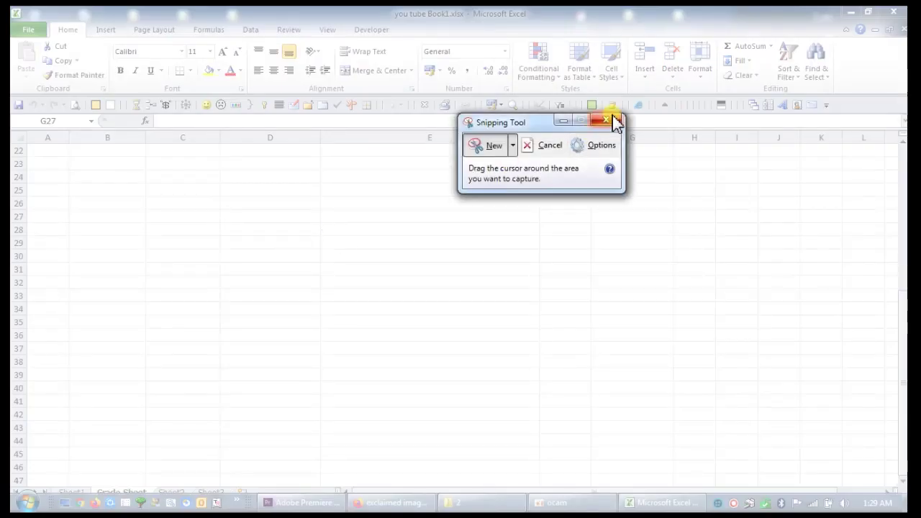
click(611, 122)
click(442, 257)
click(443, 257)
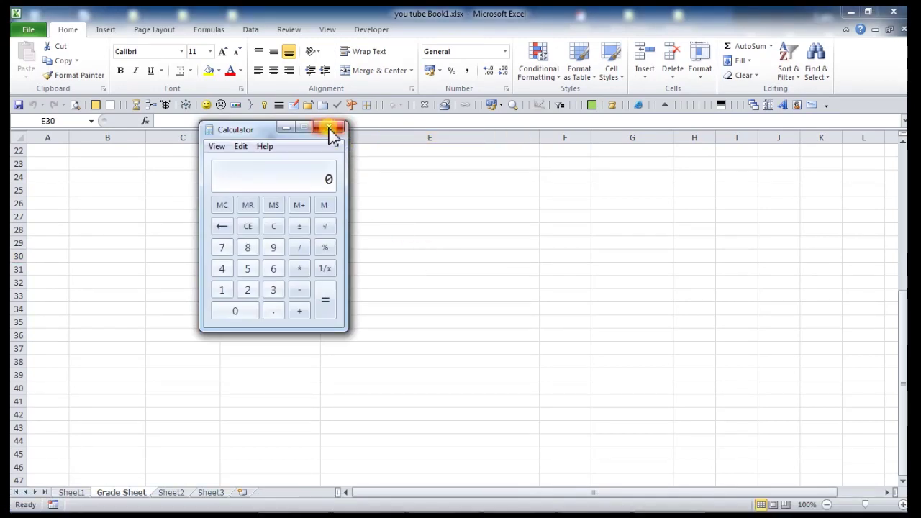
drag(259, 132, 456, 177)
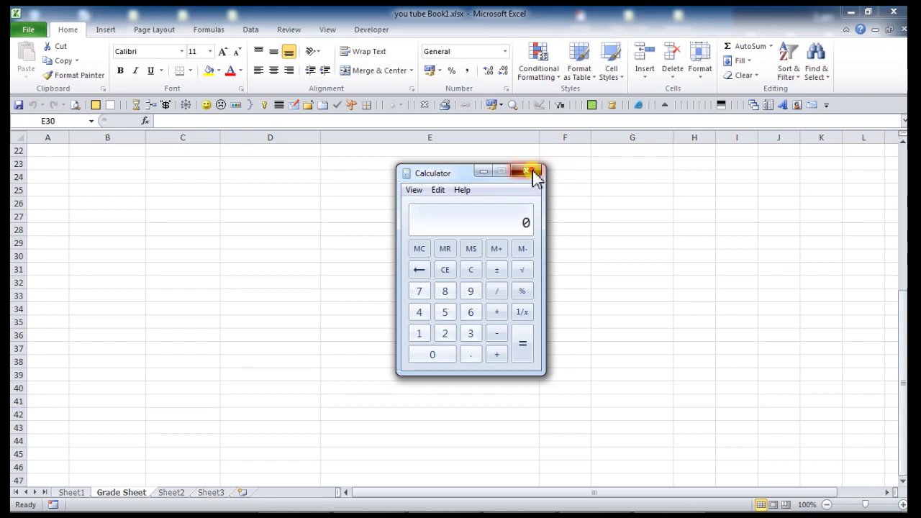
click(532, 173)
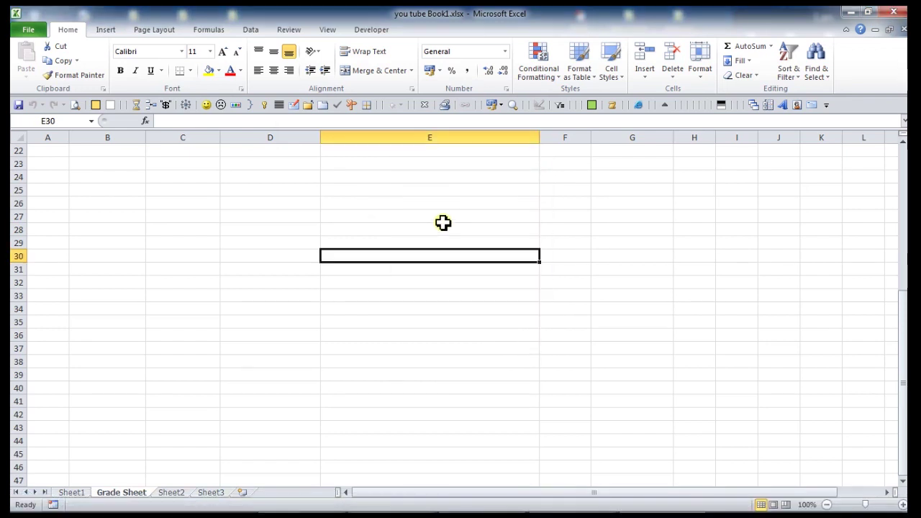
key(ctrl+alt+l)
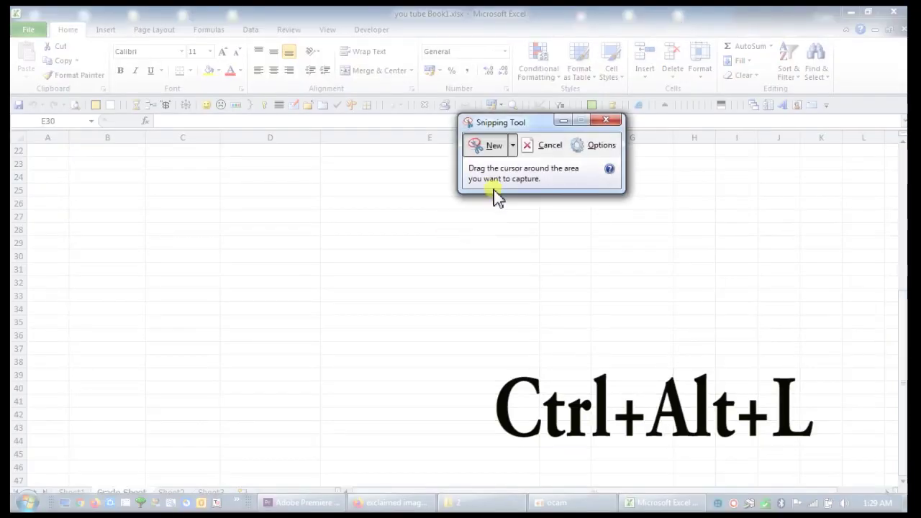
Step: Capture a small screen region with Snipping Tool and discard it without saving
drag(60, 100, 119, 124)
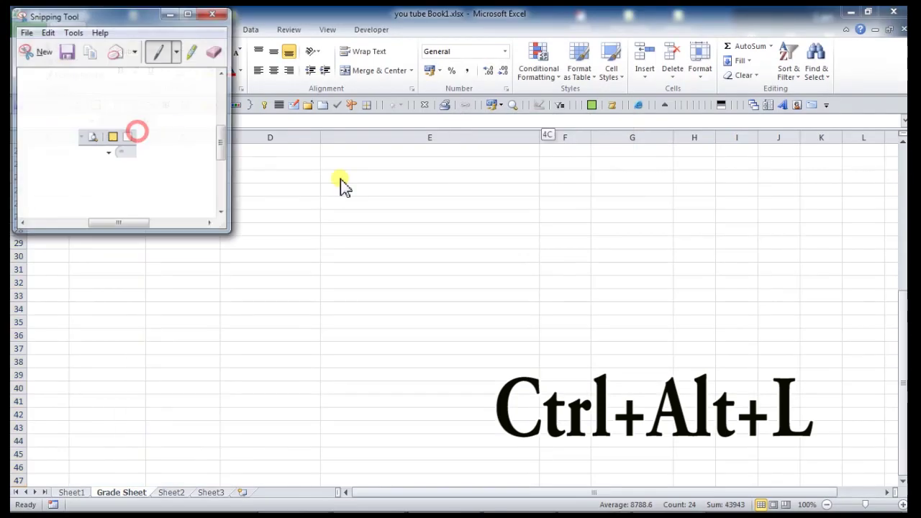
click(215, 14)
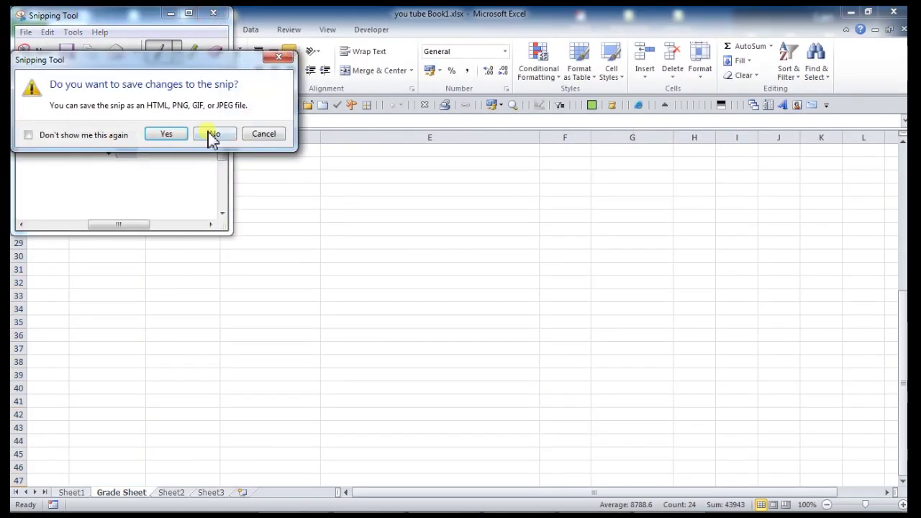
click(209, 136)
Step: Select cell E25 in Excel, then expand the Start menu's Shut down choices
click(430, 191)
scroll(430, 191, up, 7)
scroll(429, 190, down, 6)
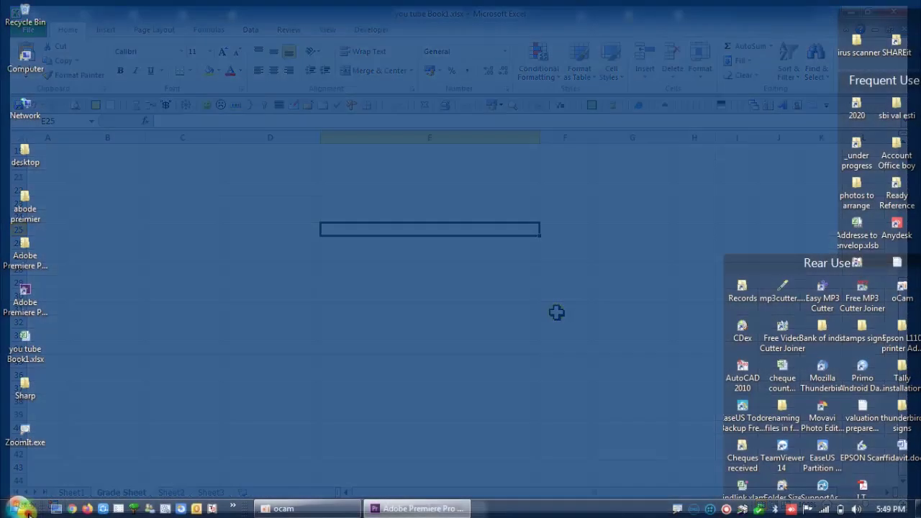
click(21, 507)
click(237, 478)
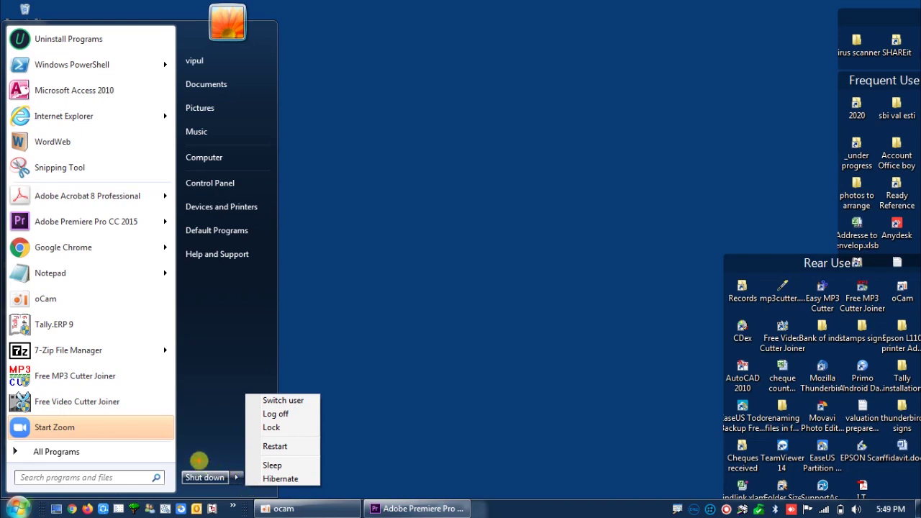
Step: Draw ZoomIt outlines around the Shut down command and its list of choices
drag(170, 456, 170, 465)
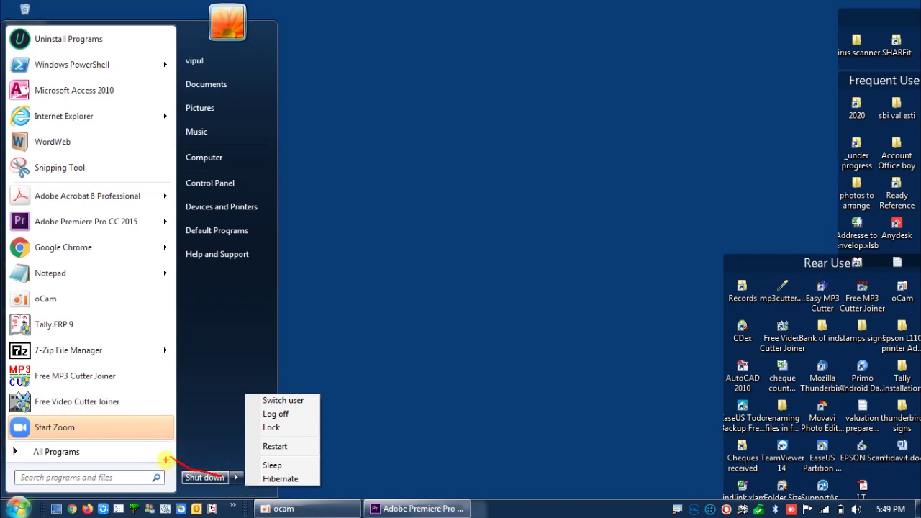
drag(166, 459, 277, 489)
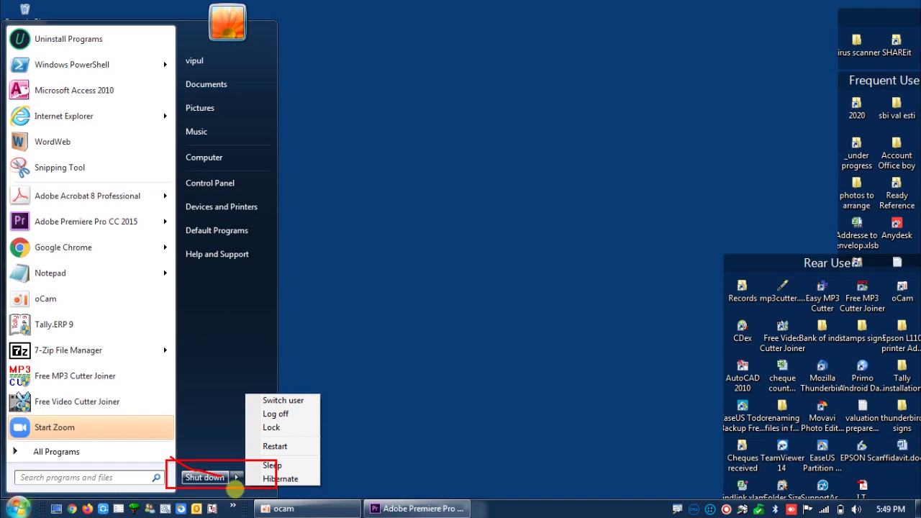
mouse_move(242, 465)
mouse_down()
mouse_move(272, 489)
mouse_move(331, 496)
mouse_up()
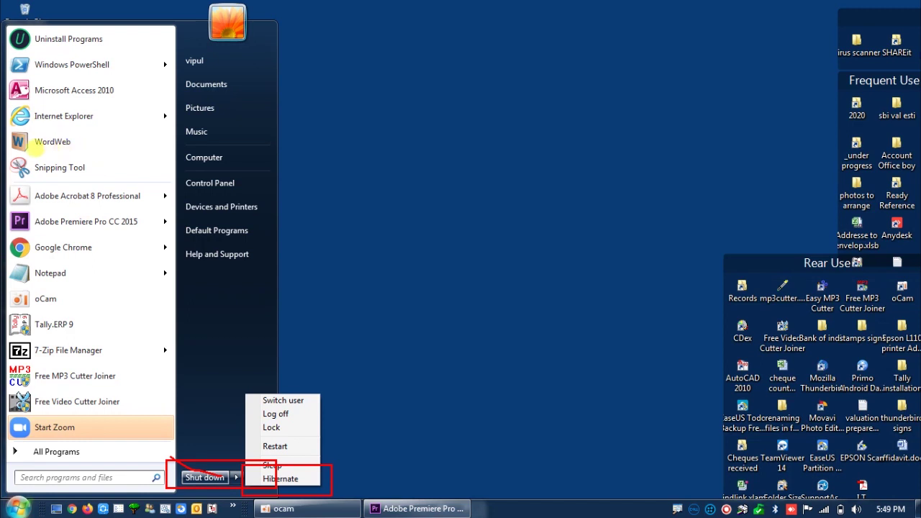
Step: Close and reopen the Start menu, then dismiss it to return to the desktop
click(58, 144)
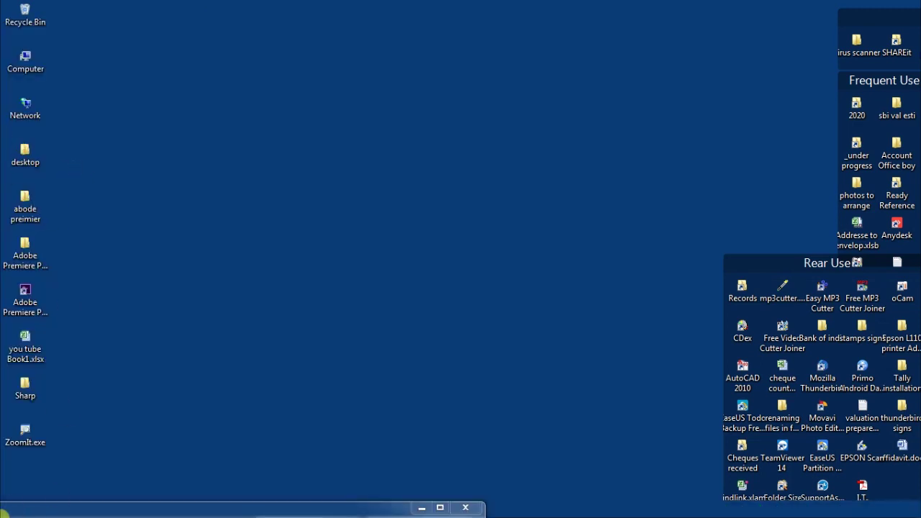
click(14, 509)
click(15, 509)
click(17, 509)
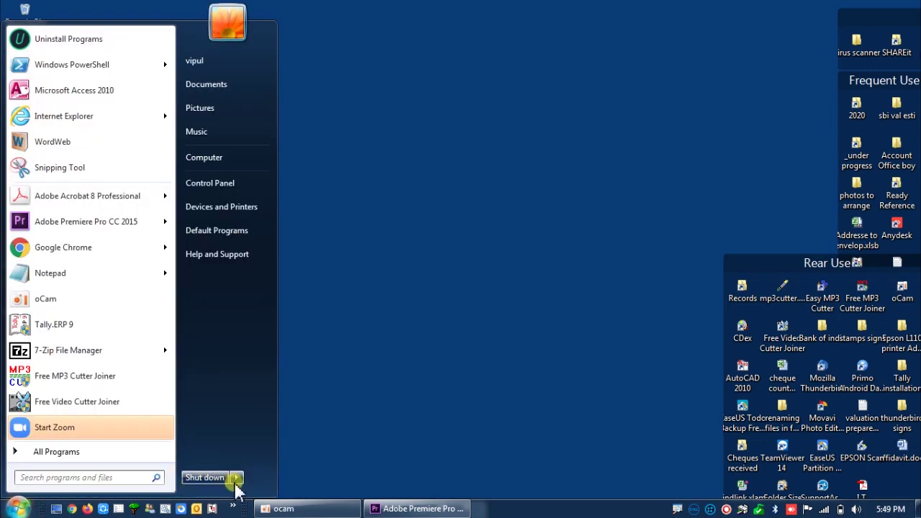
mouse_move(236, 479)
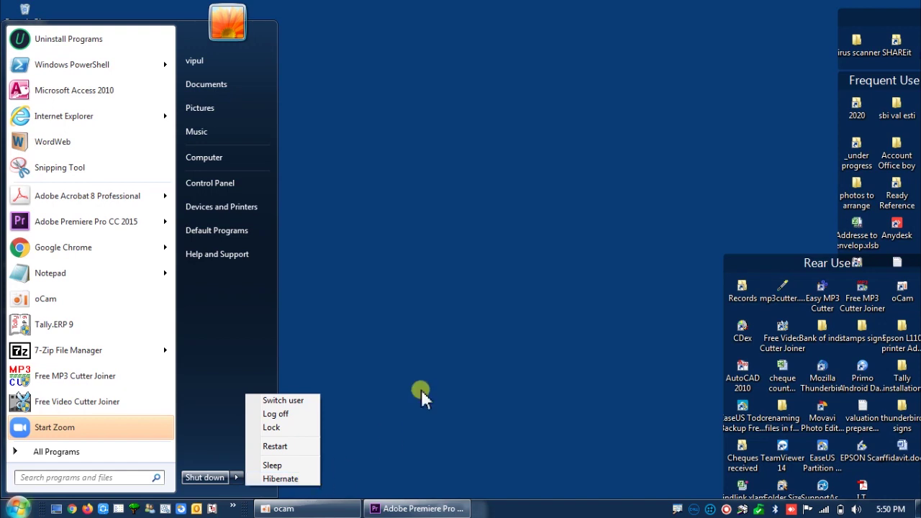
click(460, 321)
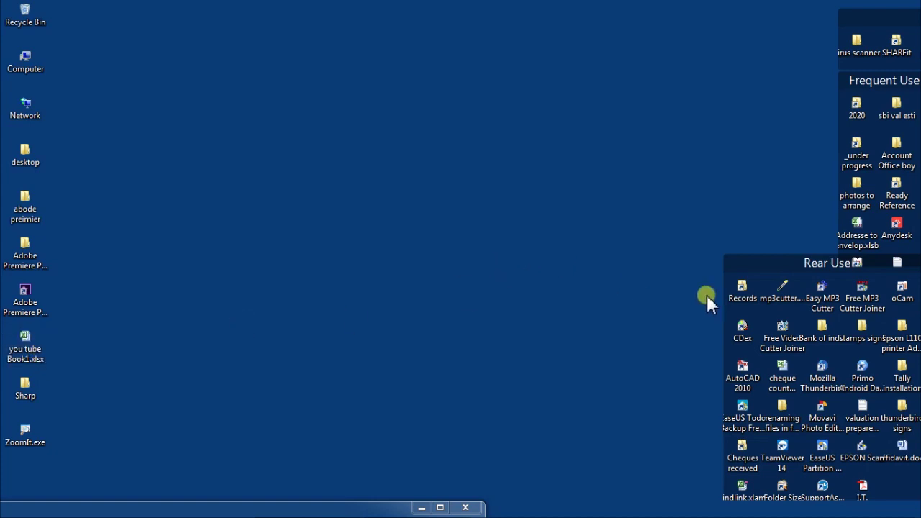
Step: Move the Rear Use fence to the right screen edge and bring up Firefox's Fences search
mouse_move(737, 262)
mouse_down()
mouse_move(828, 280)
mouse_move(578, 208)
mouse_move(870, 289)
mouse_move(896, 280)
mouse_up()
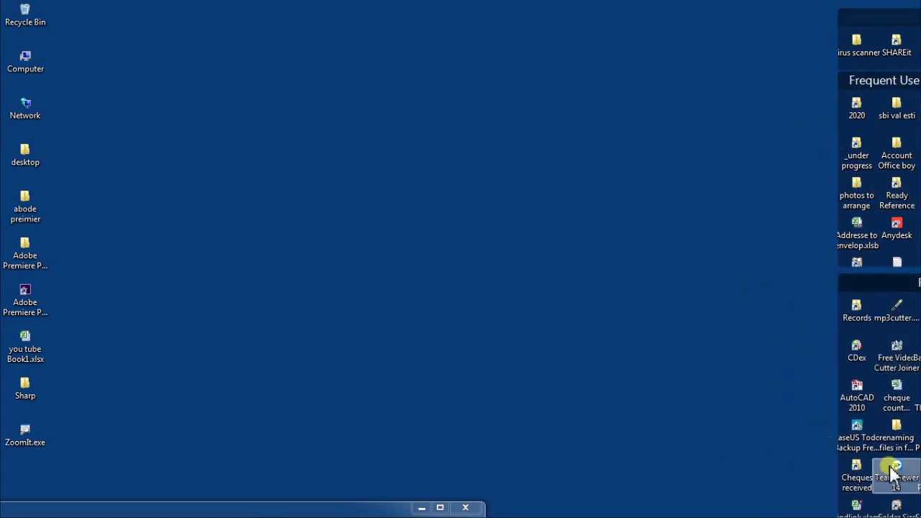
mouse_move(319, 513)
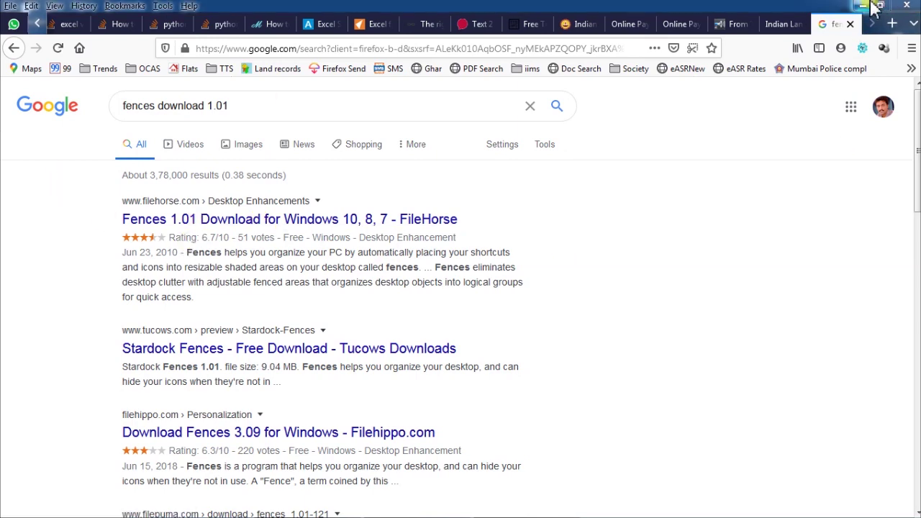
Step: Minimize the Firefox window showing the 'fences download 1.01' results
click(864, 6)
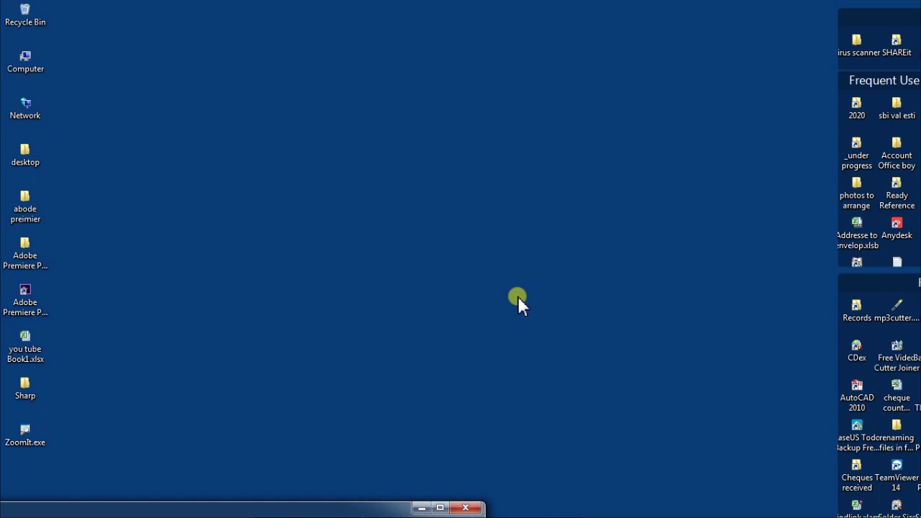
Step: Create a fence named My imp programs and drag you tube Book1.xlsx into it
drag(517, 296, 369, 220)
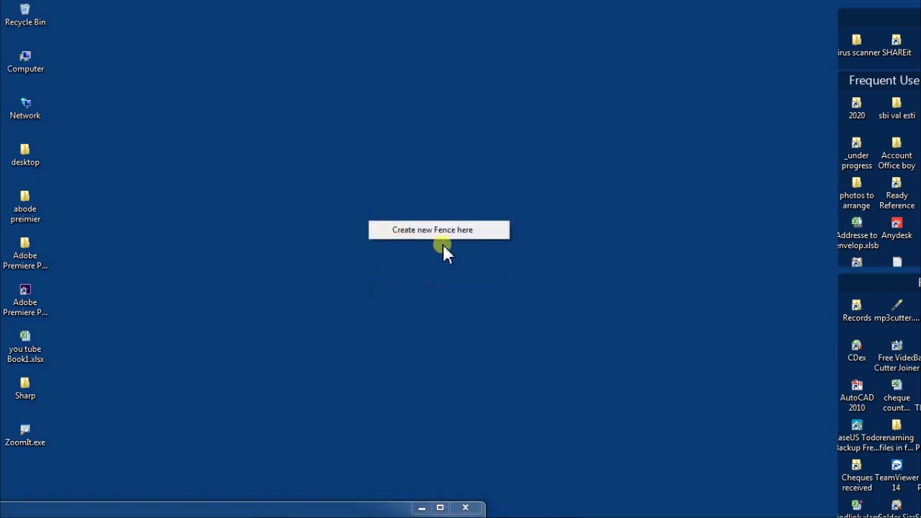
click(447, 231)
text(My imp programs)
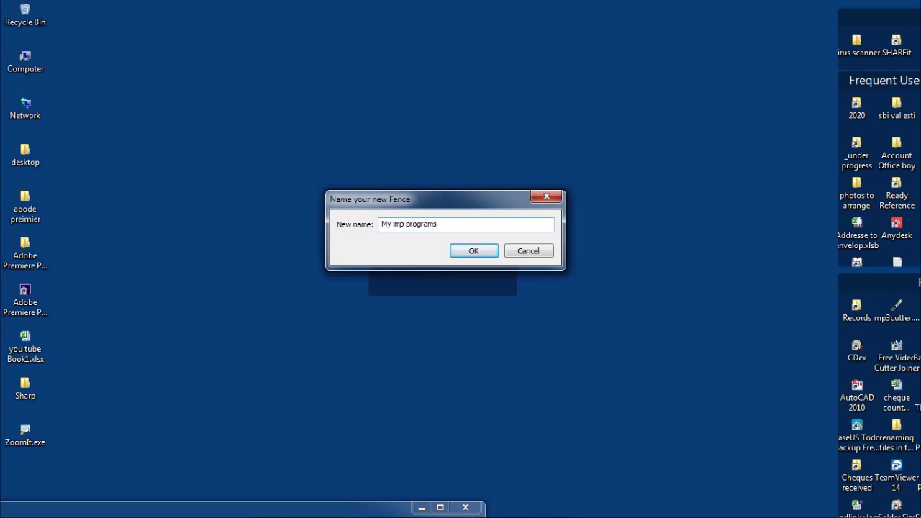
key(Return)
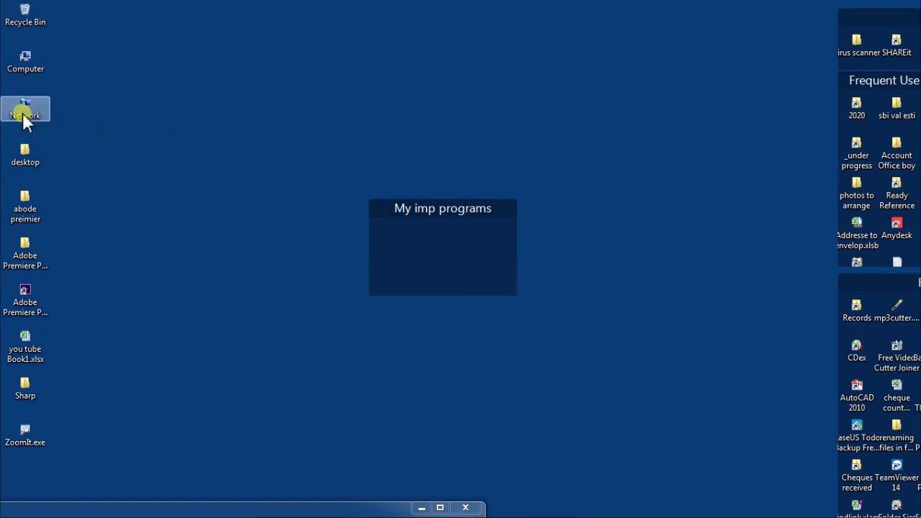
drag(41, 351, 421, 257)
mouse_move(14, 374)
mouse_down()
mouse_move(23, 385)
mouse_move(432, 256)
mouse_up()
Step: Add Sharp to that fence and create a second fence named fence2
drag(722, 347, 595, 219)
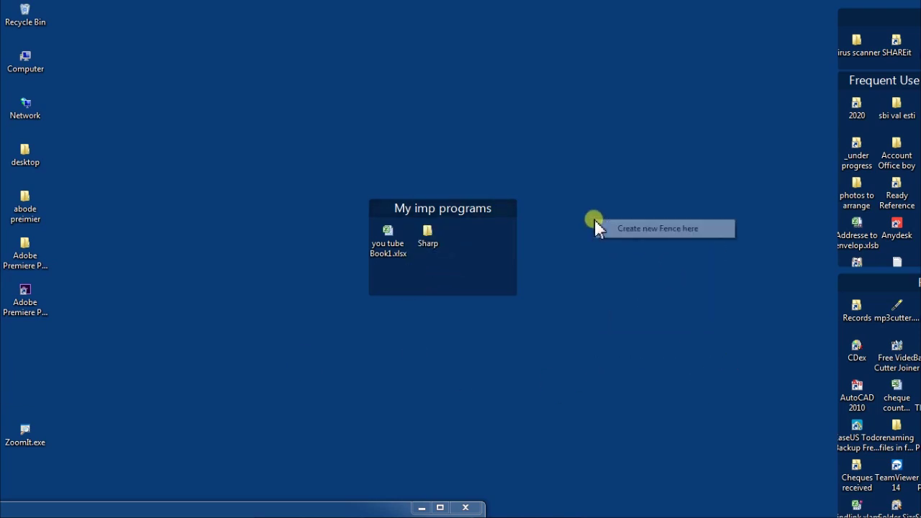
click(634, 229)
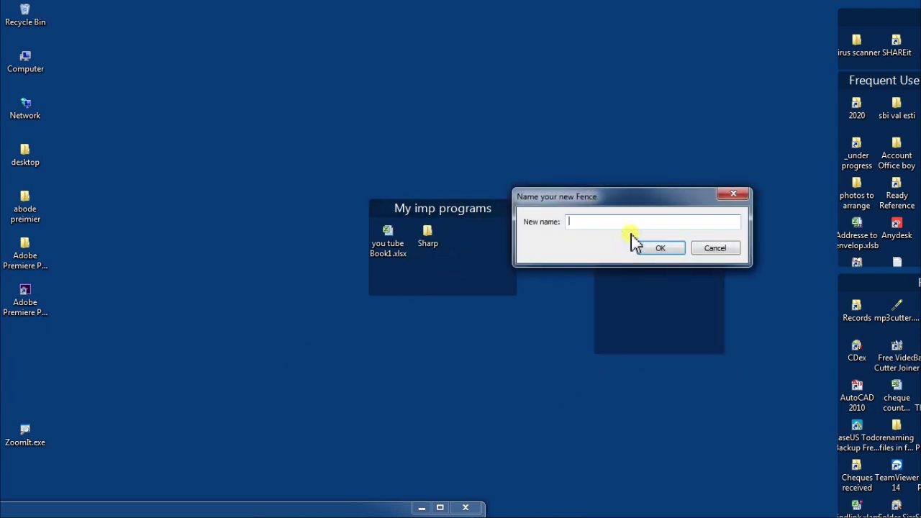
text(fence2)
key(Return)
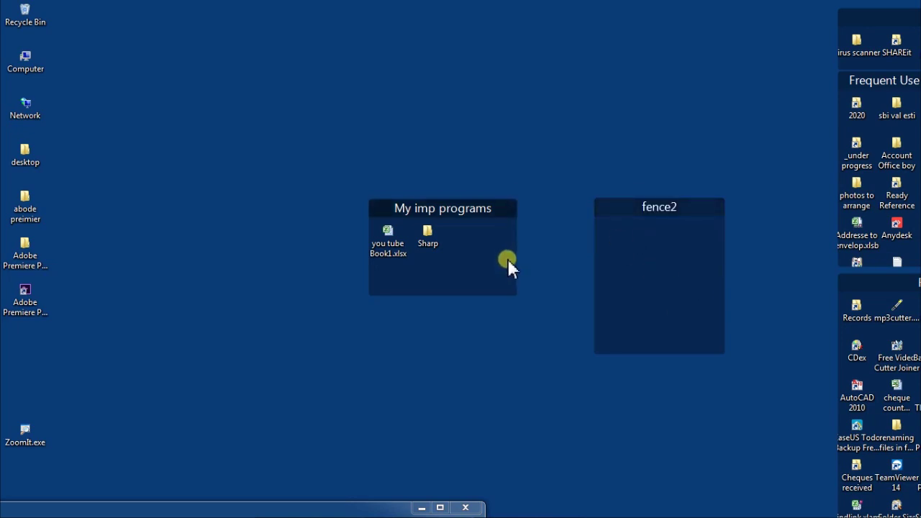
Step: Open you tube Book1.xlsx maximized and enter start date 20-5-19 in C13
double_click(388, 237)
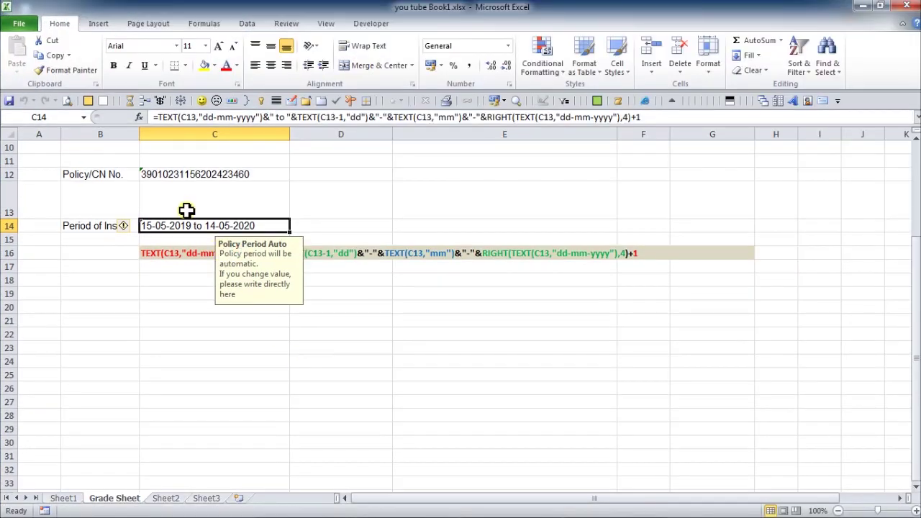
click(252, 215)
drag(263, 252, 418, 182)
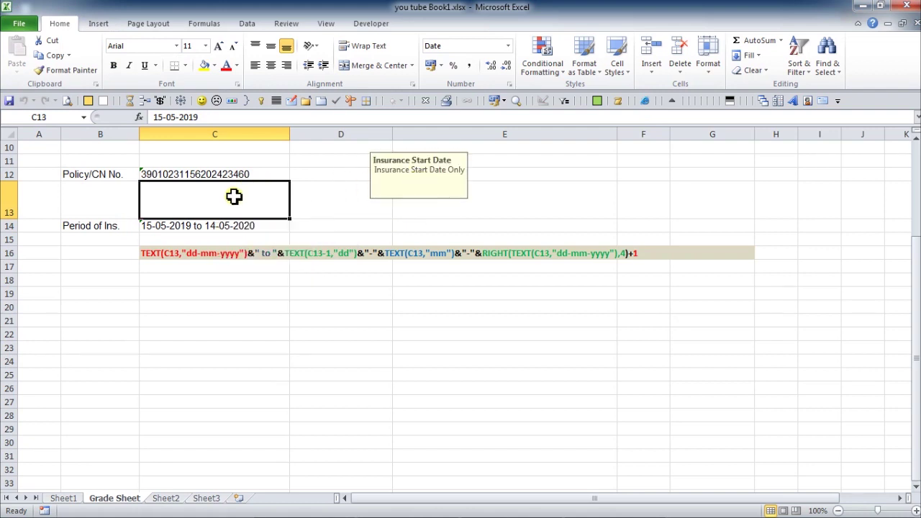
text(20-5-)
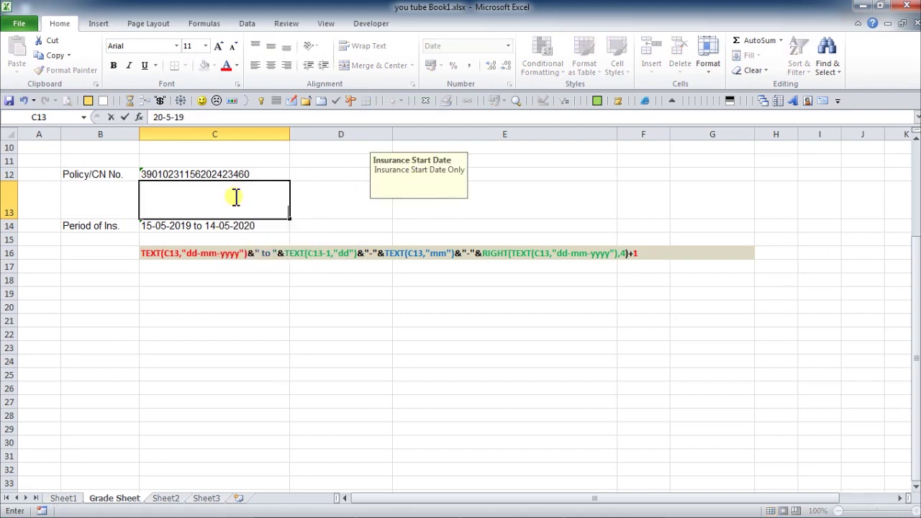
key(Return)
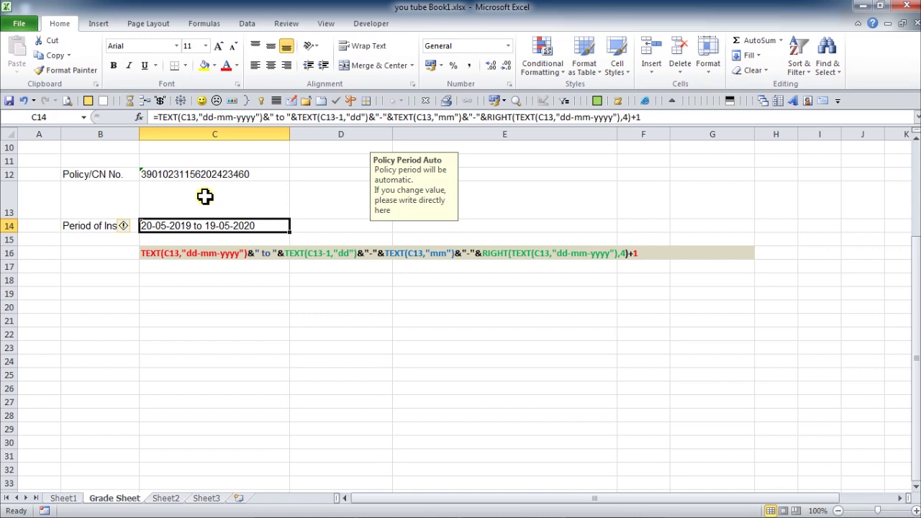
Step: Check C13 and the C14 period formula, then re-enter the start date as 15-05-2019
click(179, 192)
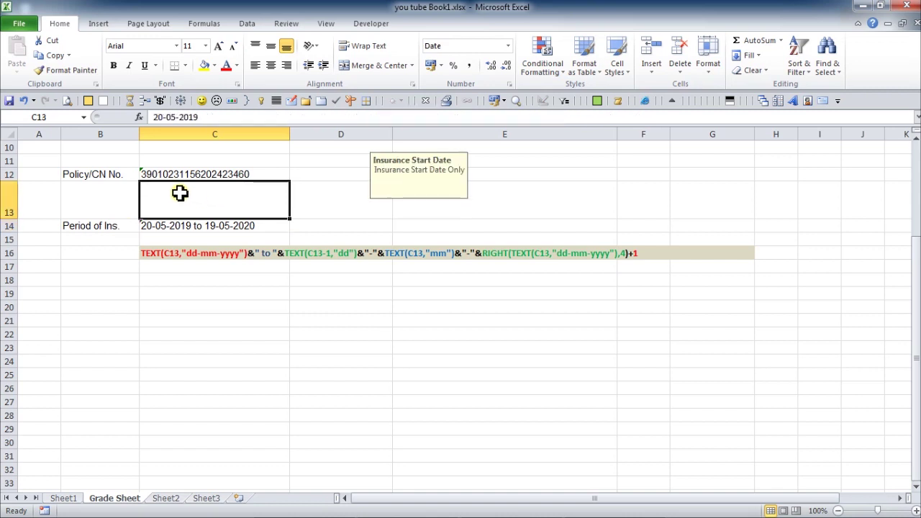
click(196, 225)
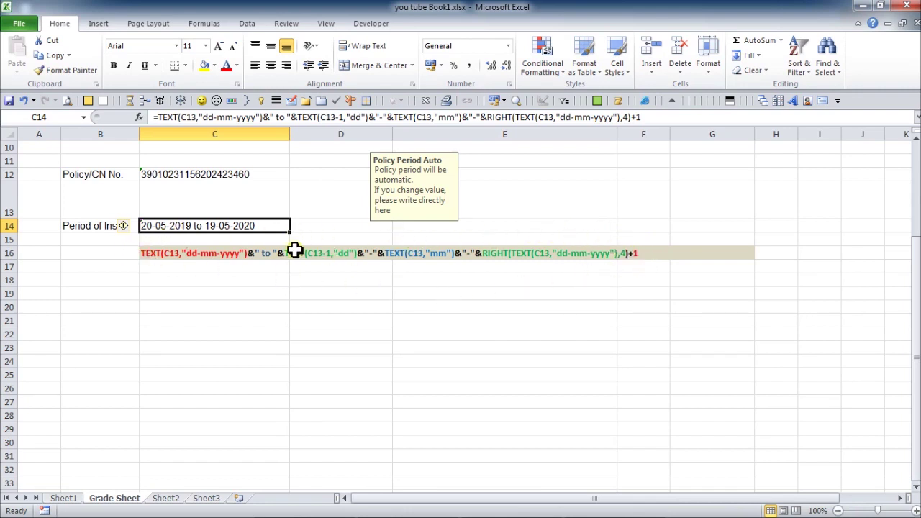
click(193, 193)
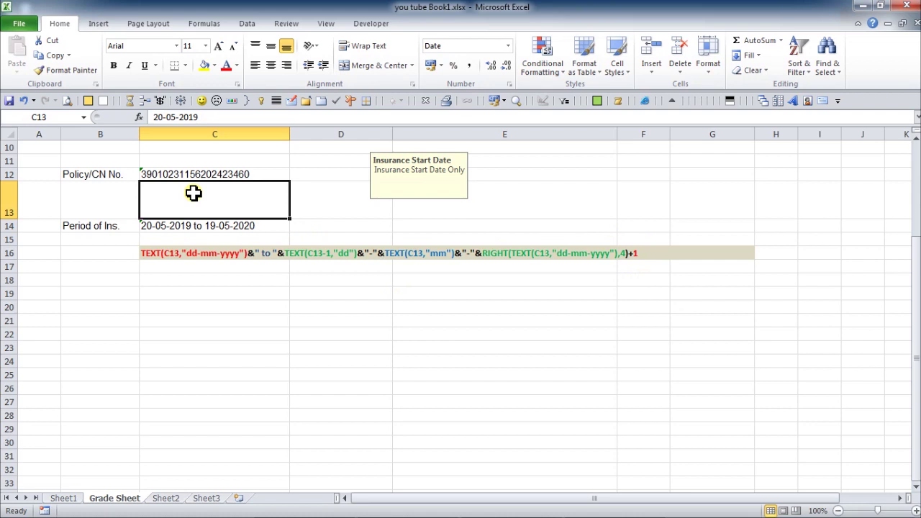
text(15-05-20)
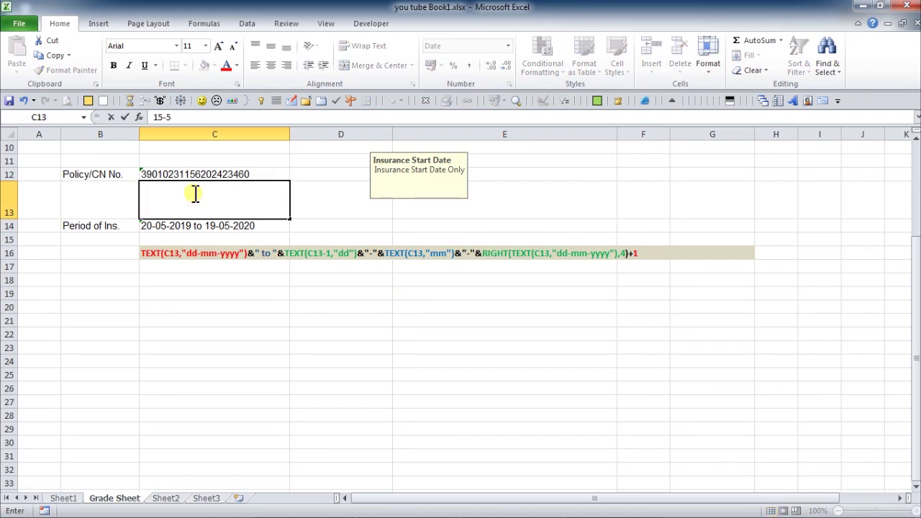
text(19)
key(Return)
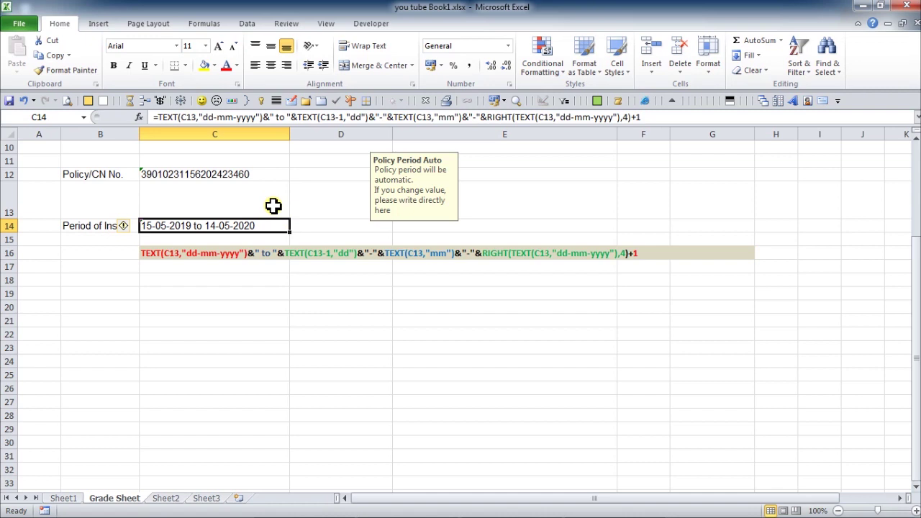
Step: Enter 14-5-19 as the start date in C13 so C14 recalculates the period
click(94, 252)
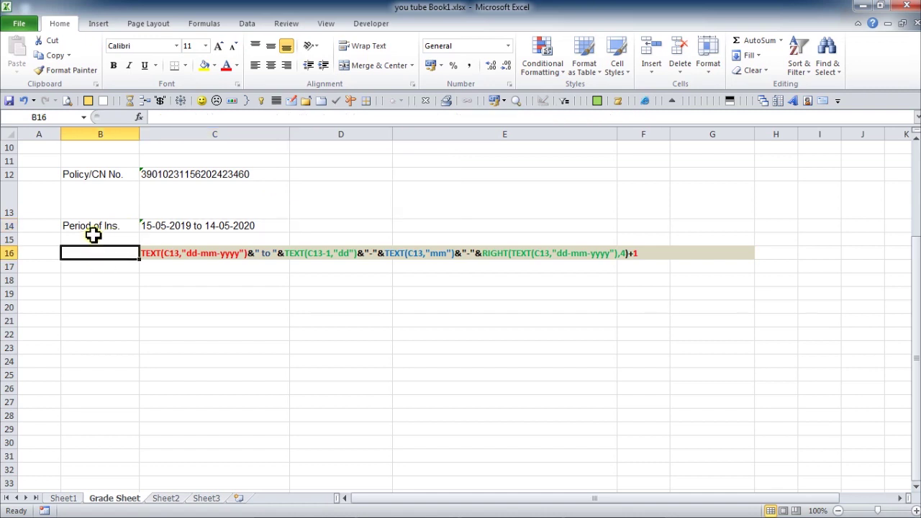
click(110, 226)
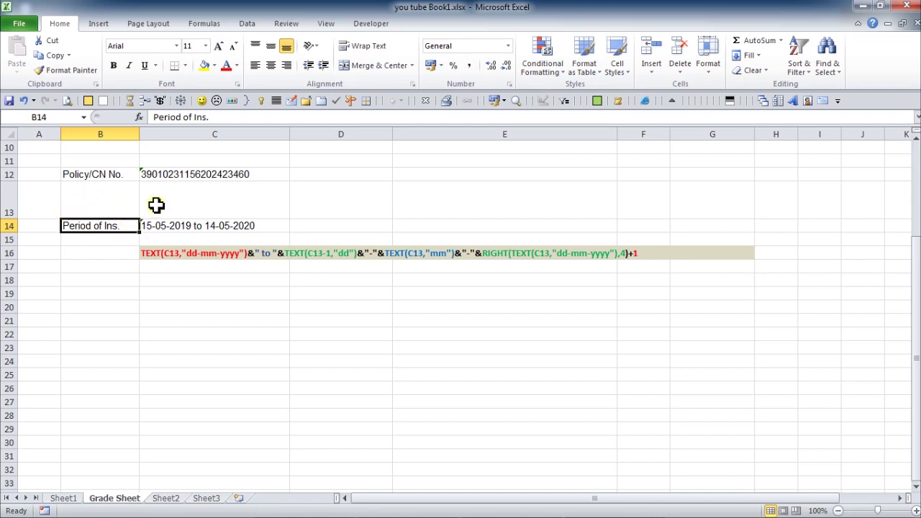
click(181, 204)
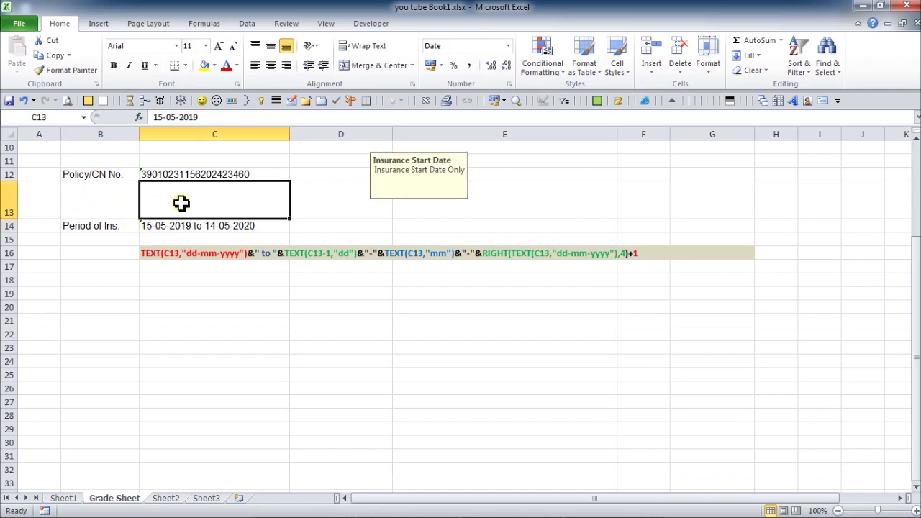
text(14-5-19)
key(Return)
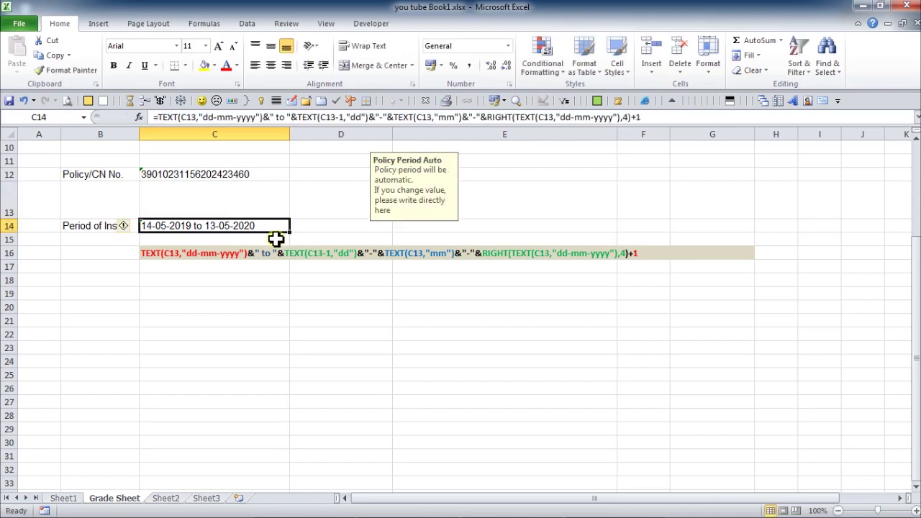